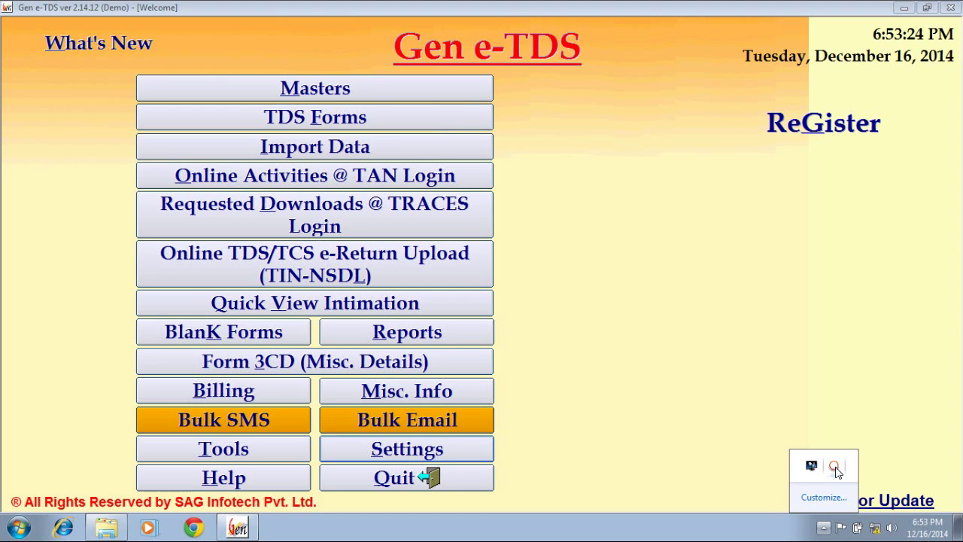
- In the Masters client list, start a new client, view the responsible-person details, then discard it
click(728, 294)
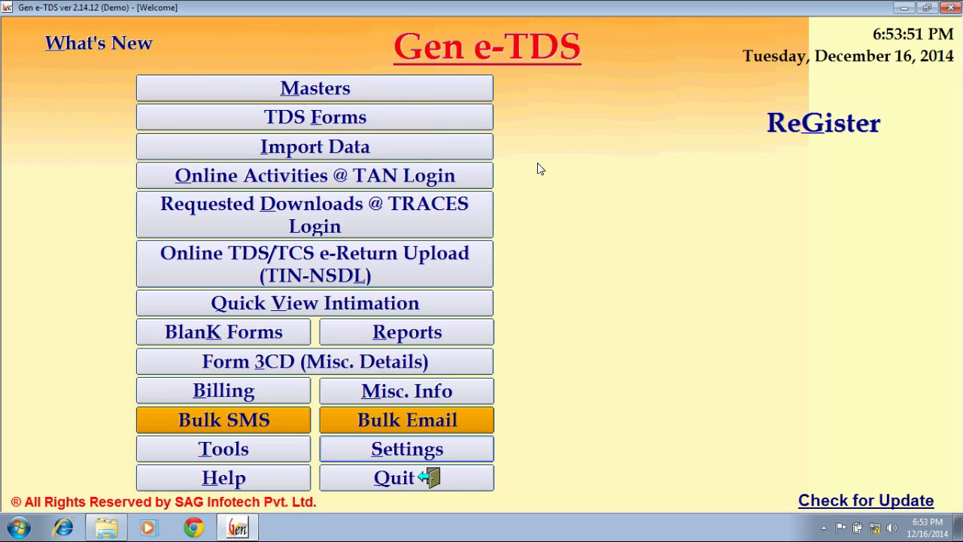
click(480, 93)
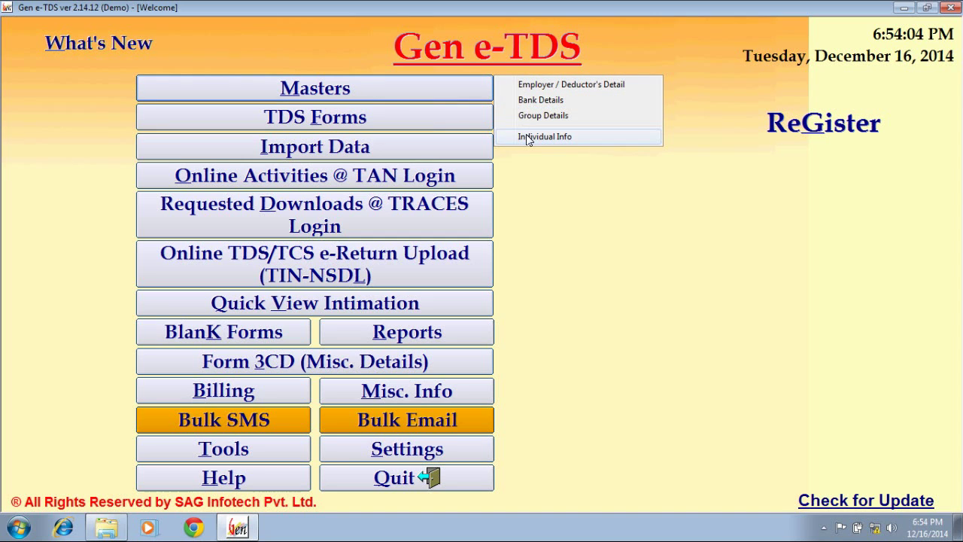
click(536, 86)
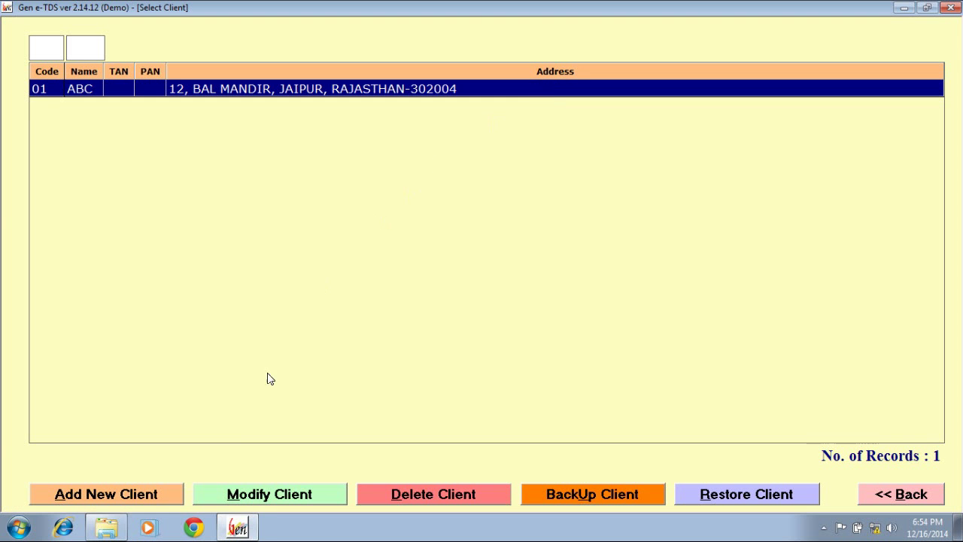
click(173, 490)
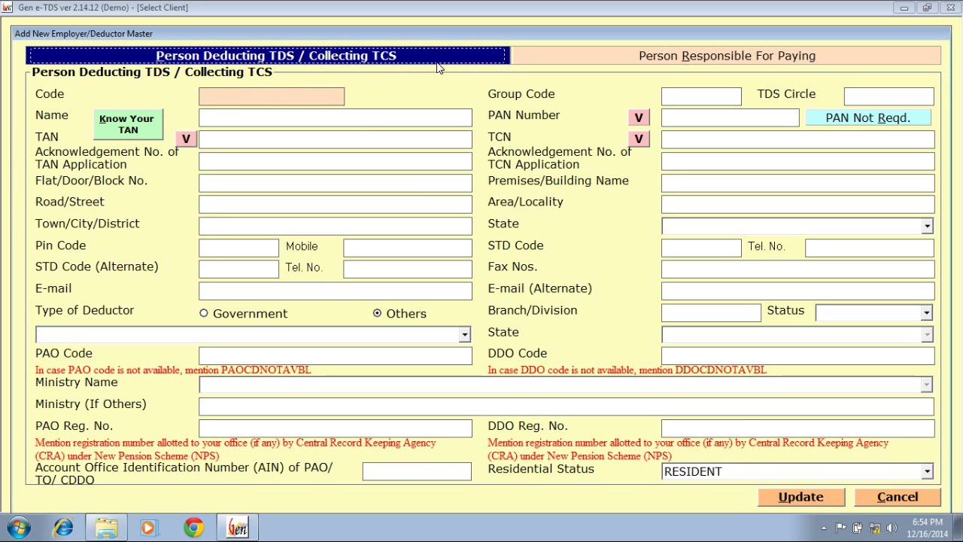
click(569, 52)
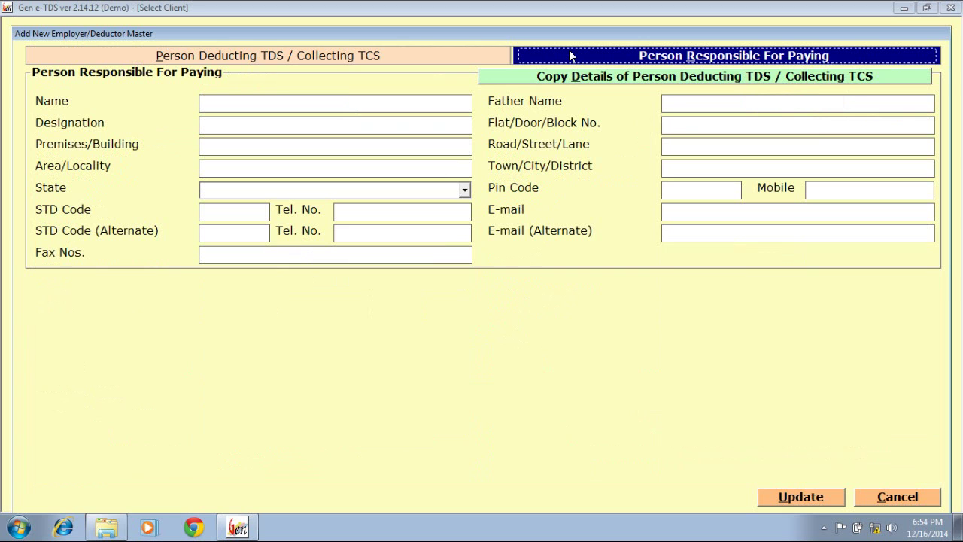
key(Escape)
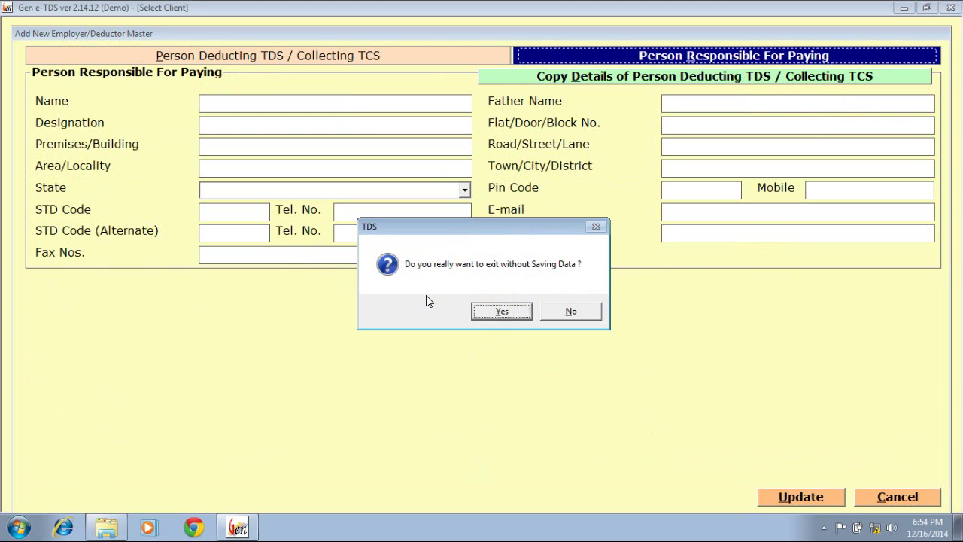
click(483, 313)
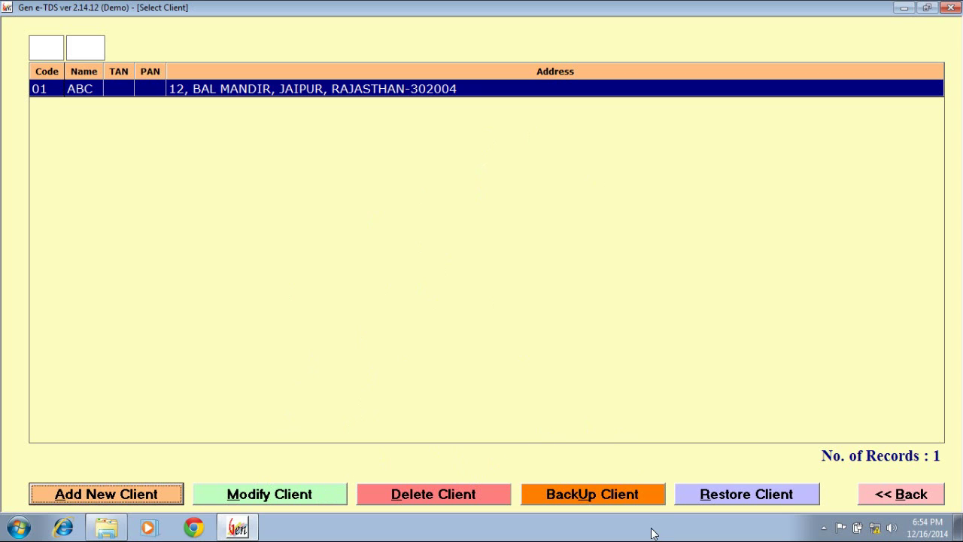
- Return to the main menu and show the TDS Forms list under Masters
key(Escape)
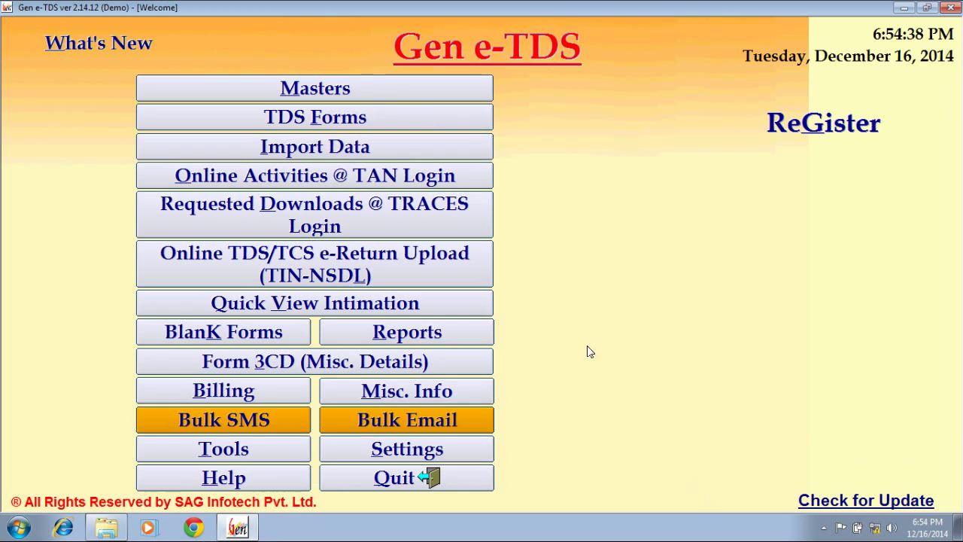
click(482, 93)
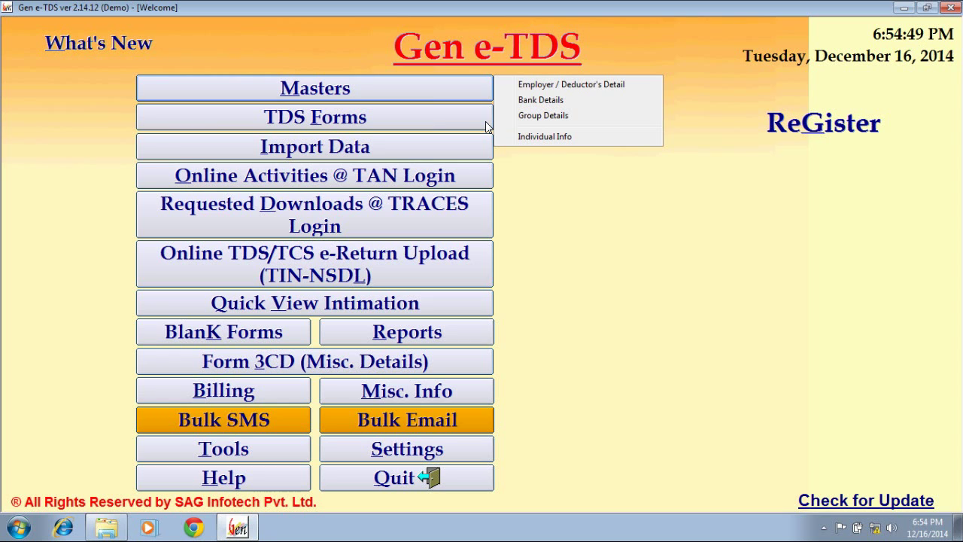
mouse_move(486, 126)
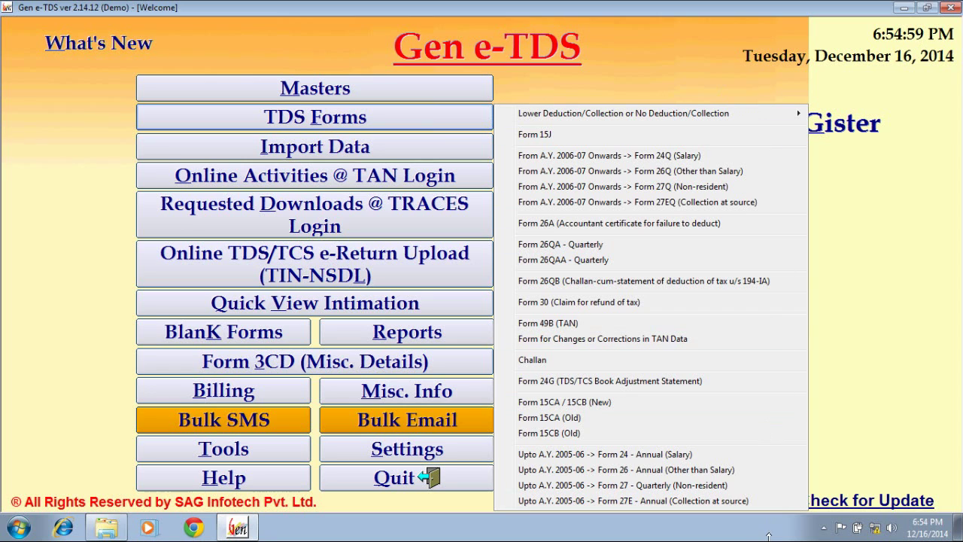
- Open client ABC's Form 26Q Q3 2015-16 challan details and cancel an Excel export
click(772, 171)
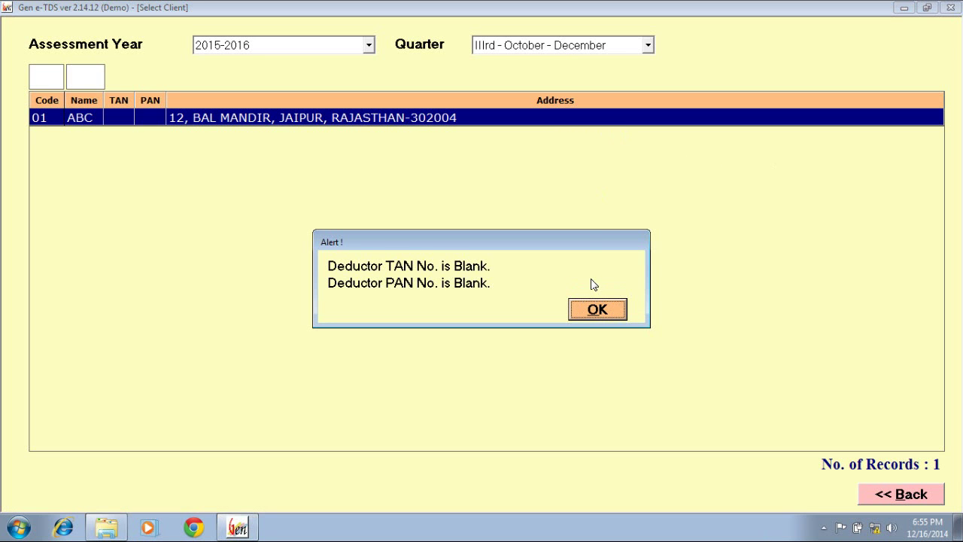
click(595, 310)
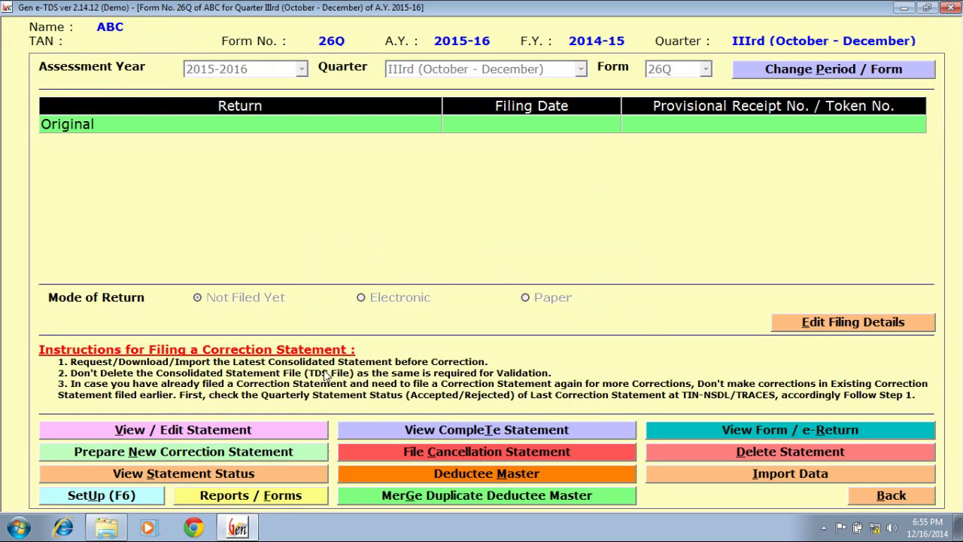
click(284, 431)
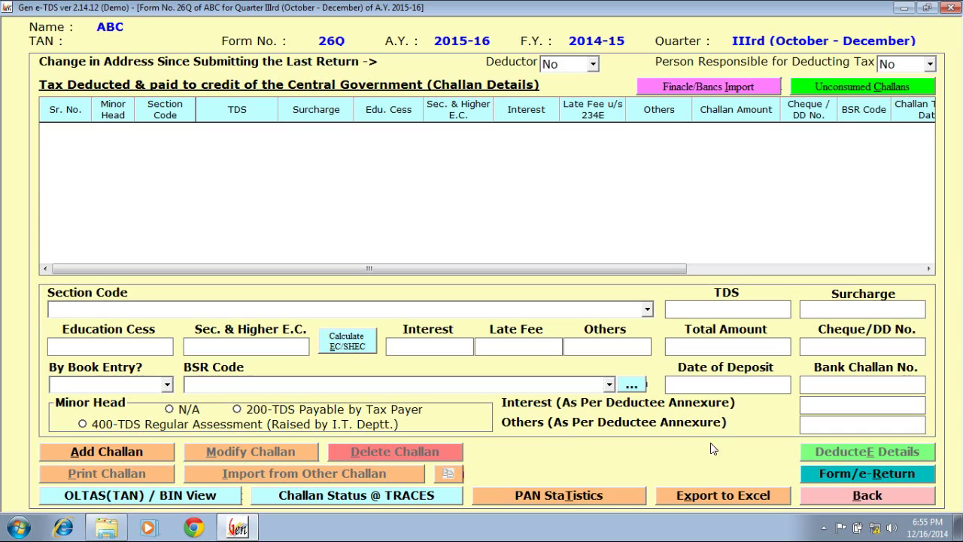
click(767, 494)
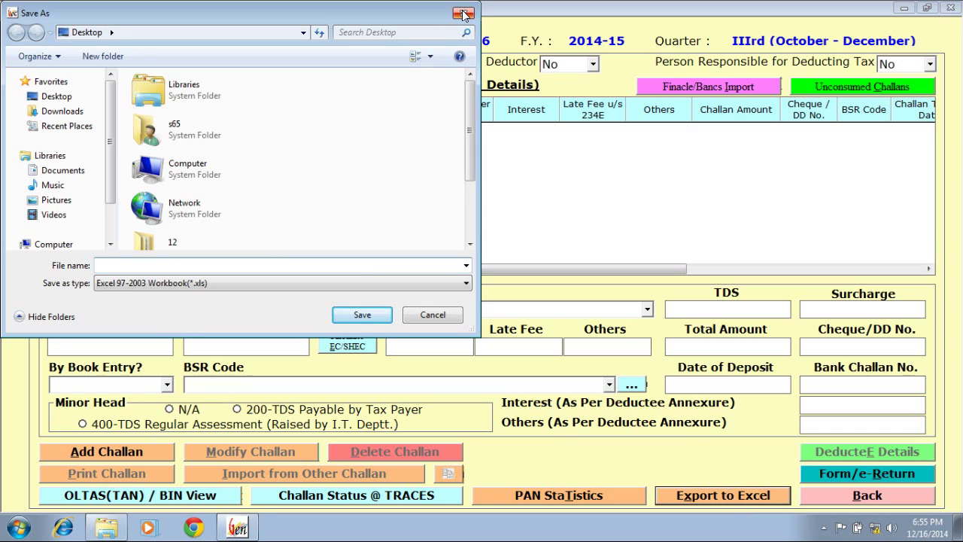
click(464, 15)
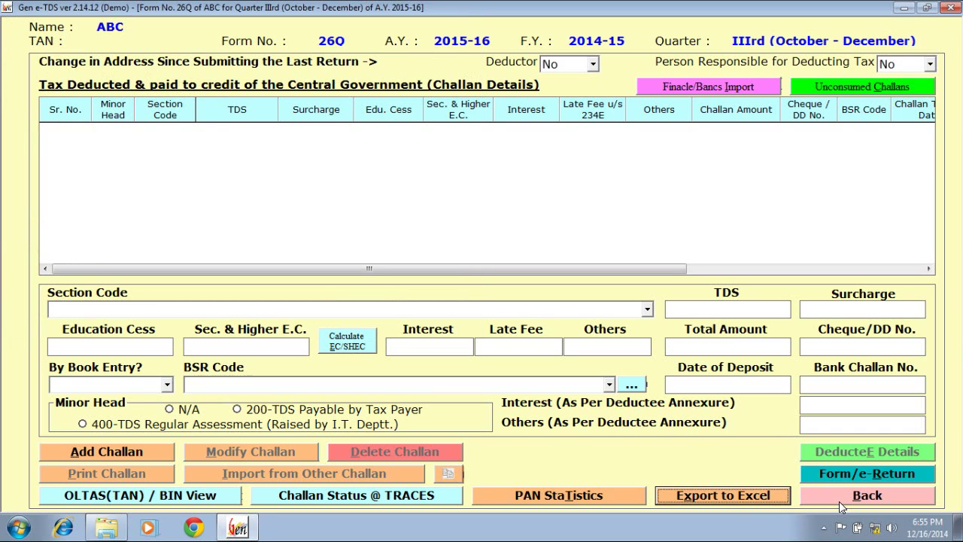
- Go back through the View Form / e-Return screen and confirm exiting the Form 26Q statement
click(867, 497)
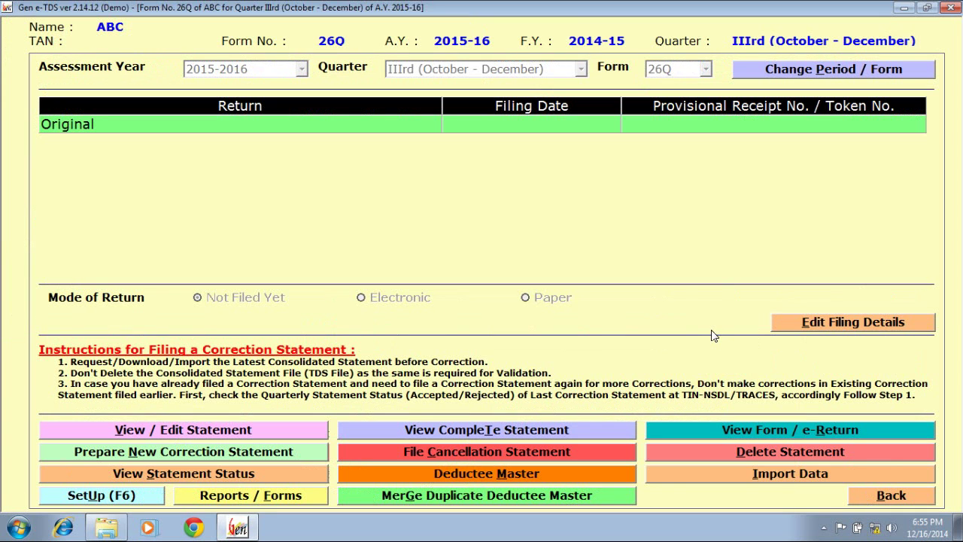
click(663, 426)
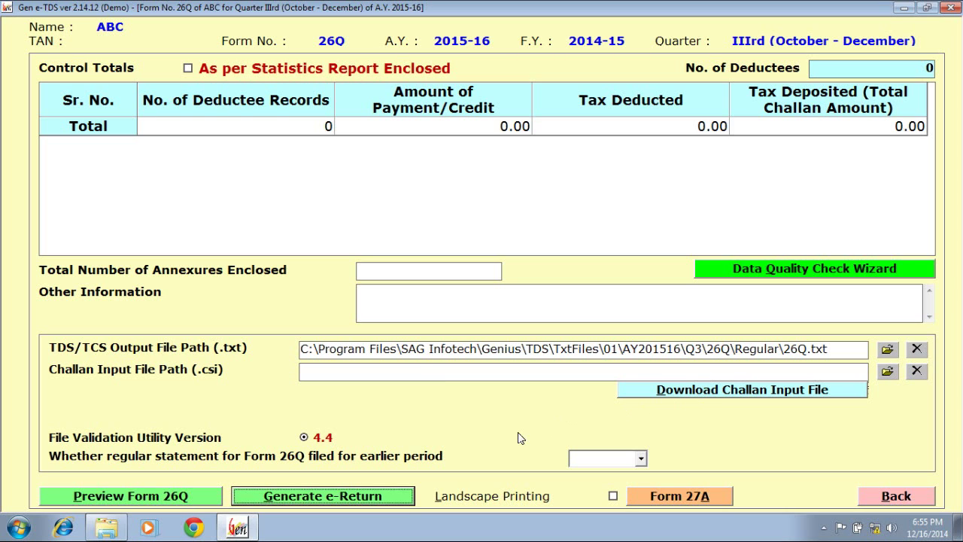
click(400, 503)
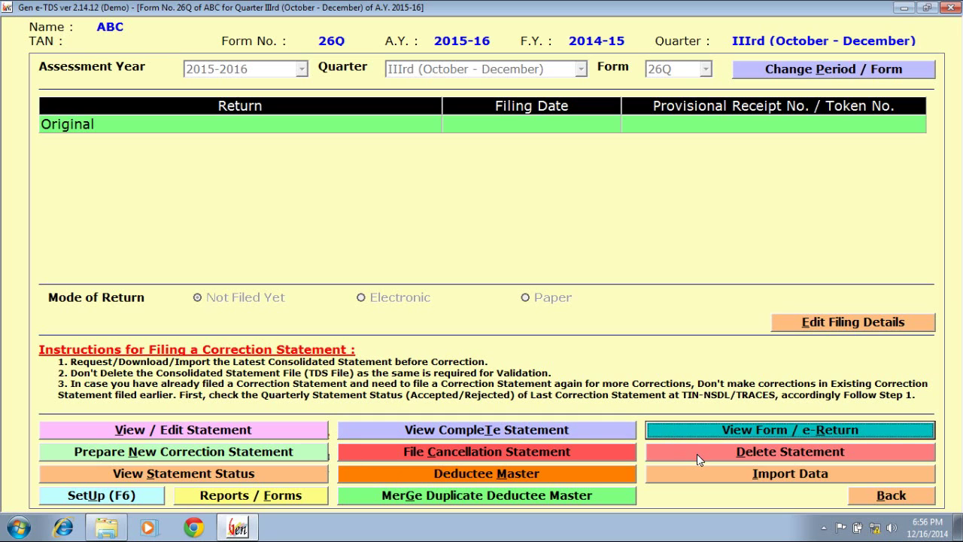
click(901, 492)
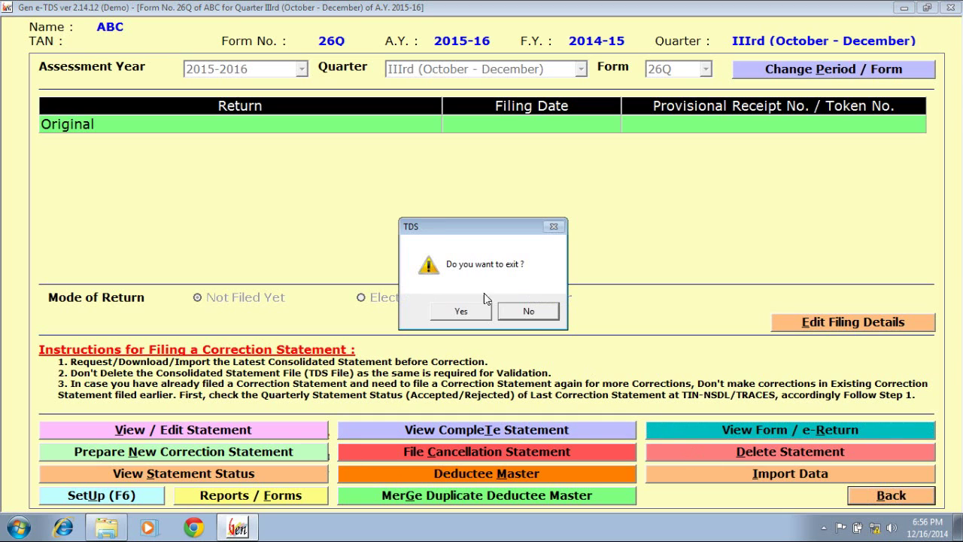
click(475, 313)
- Check the Import Data options and the Online Activities @ TAN Login list showing ABC Not Applied
key(Escape)
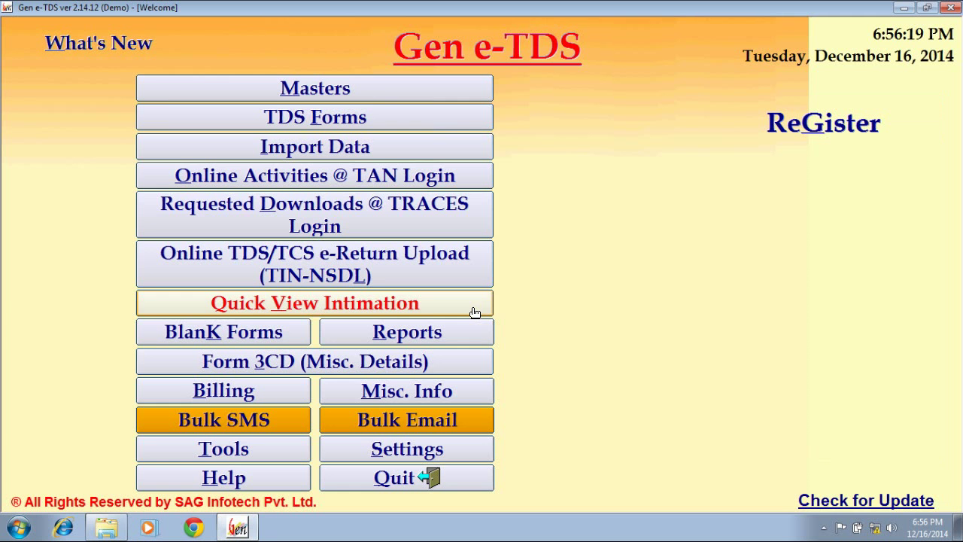
click(444, 146)
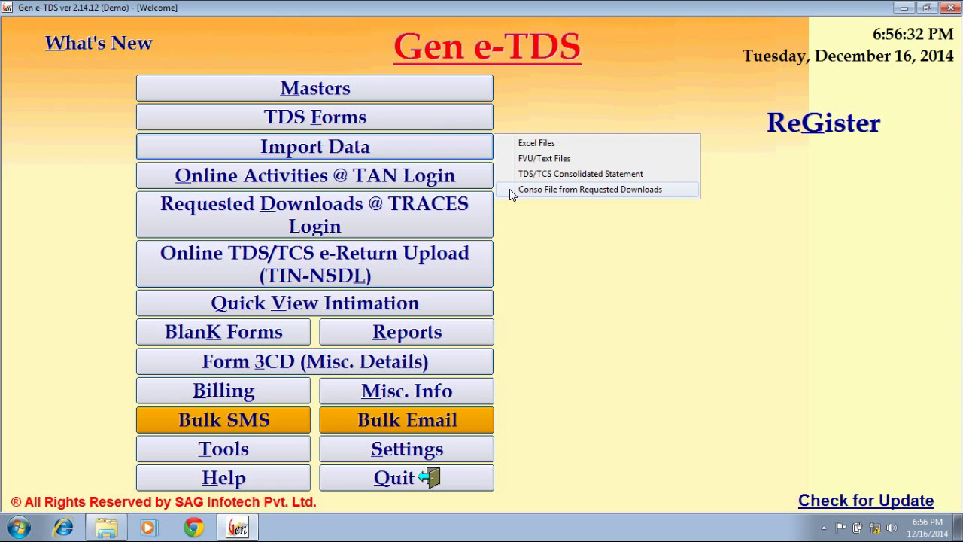
click(477, 177)
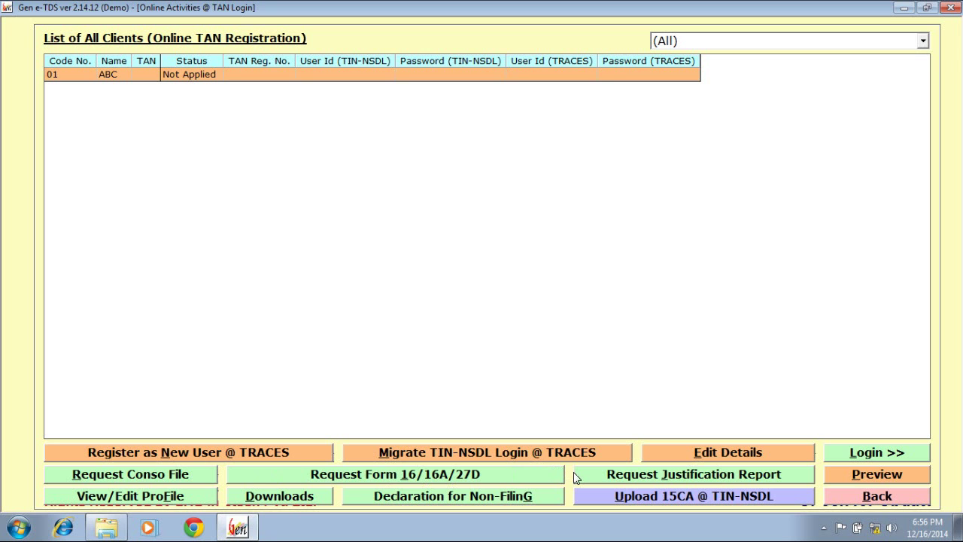
key(Escape)
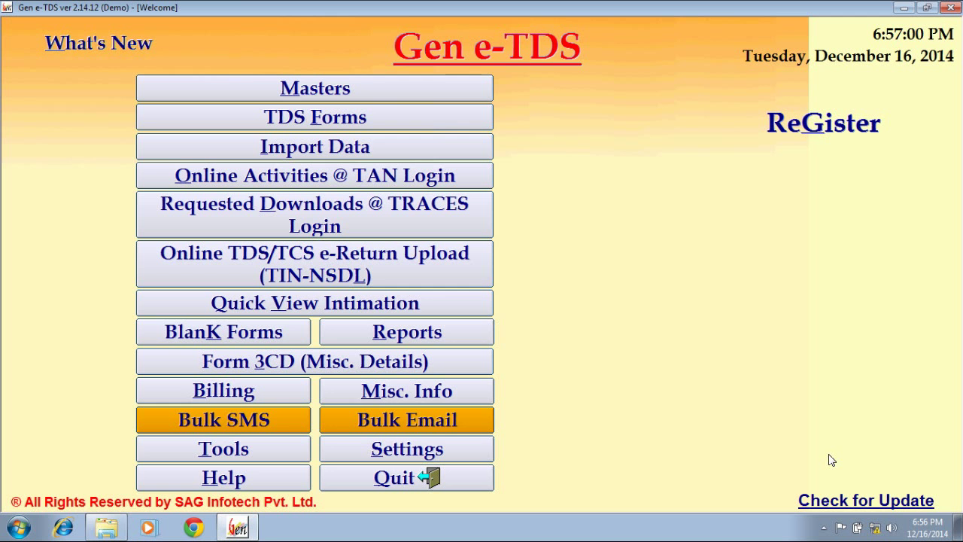
click(443, 226)
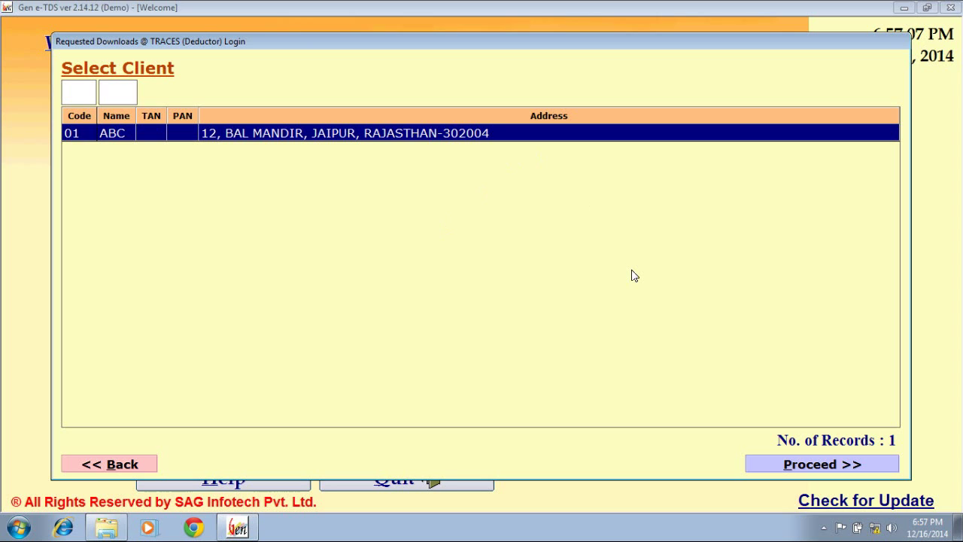
click(785, 463)
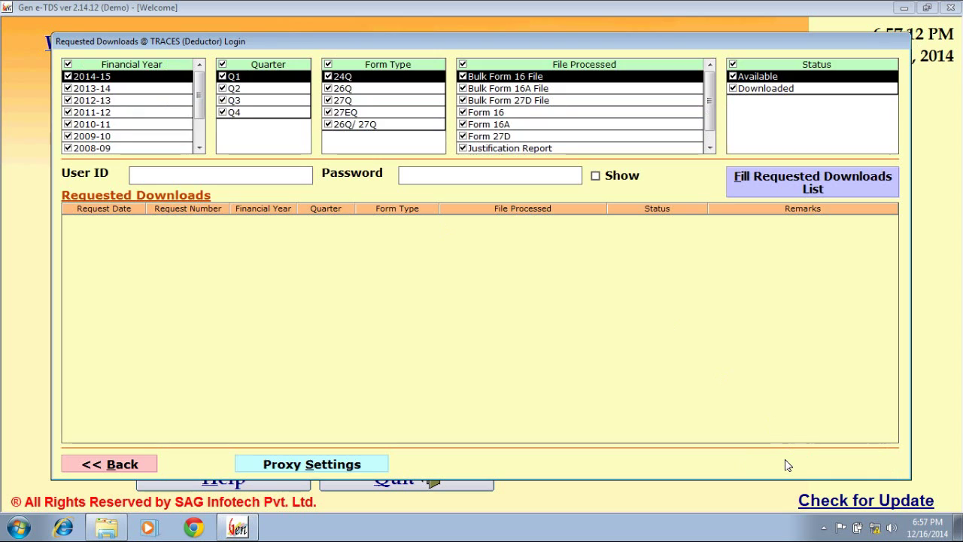
click(277, 172)
click(486, 172)
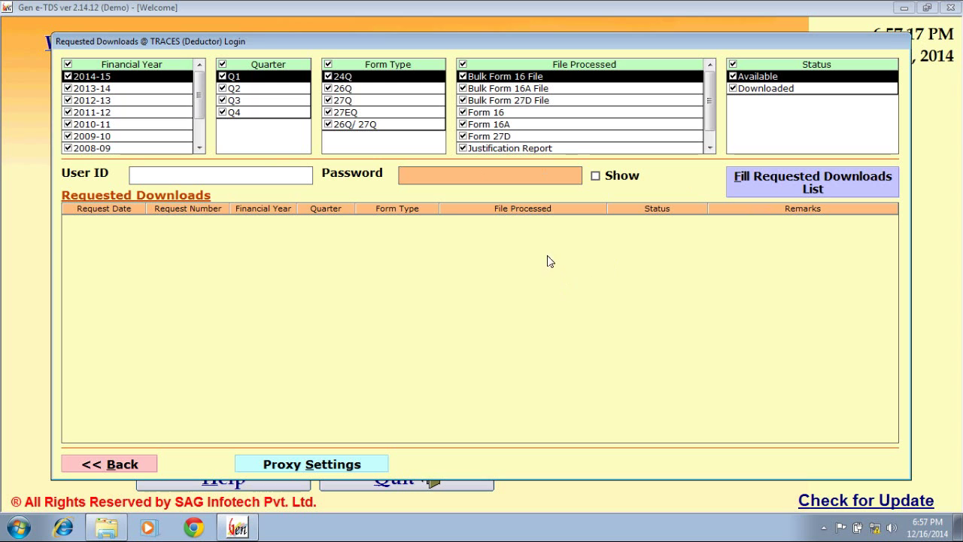
key(Escape)
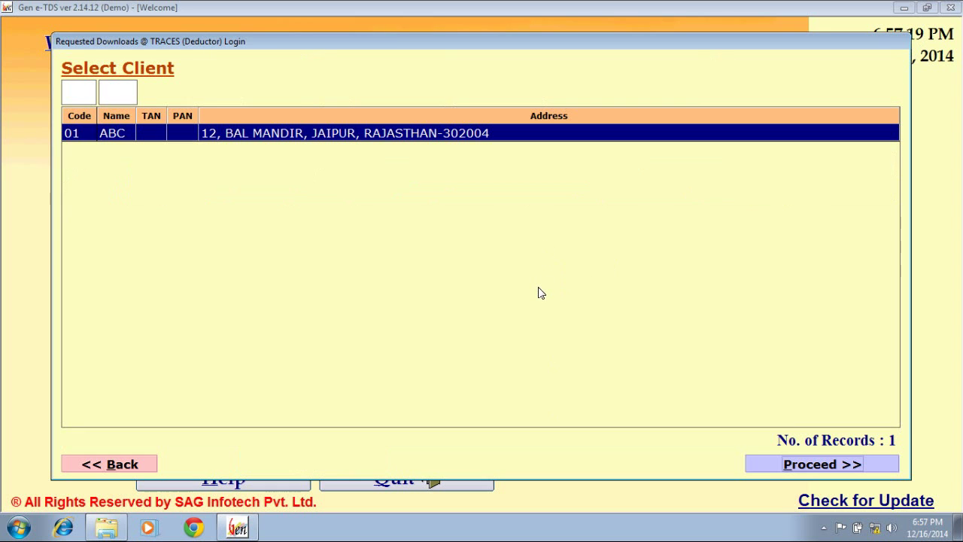
key(Escape)
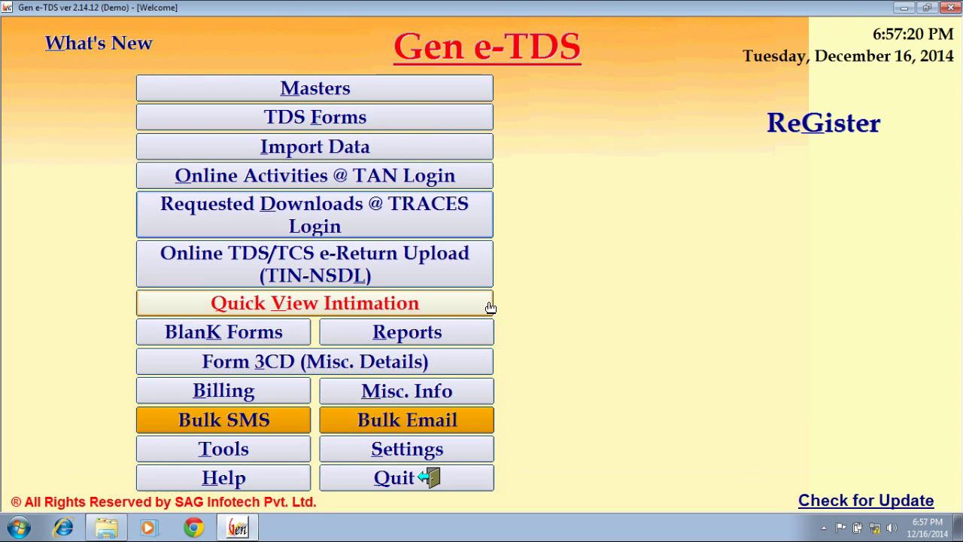
click(397, 280)
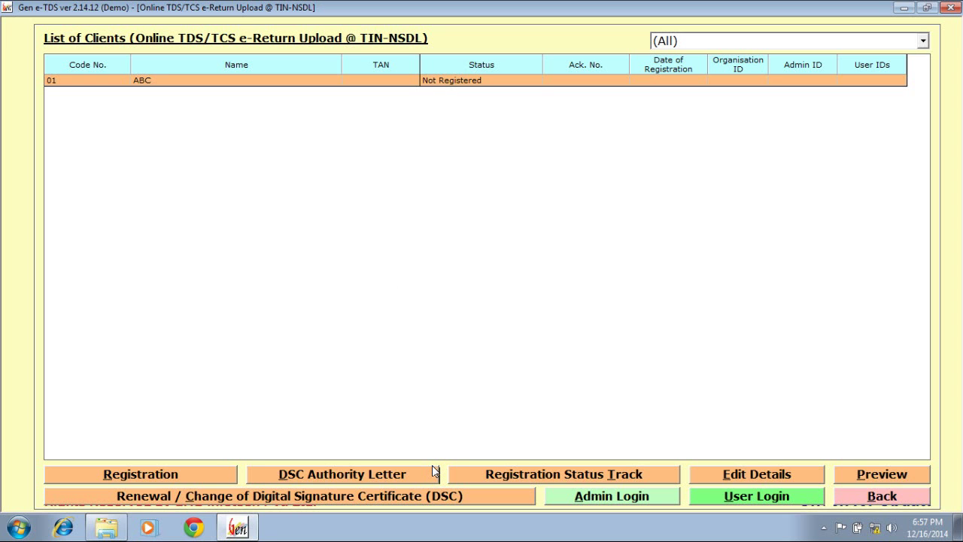
key(Escape)
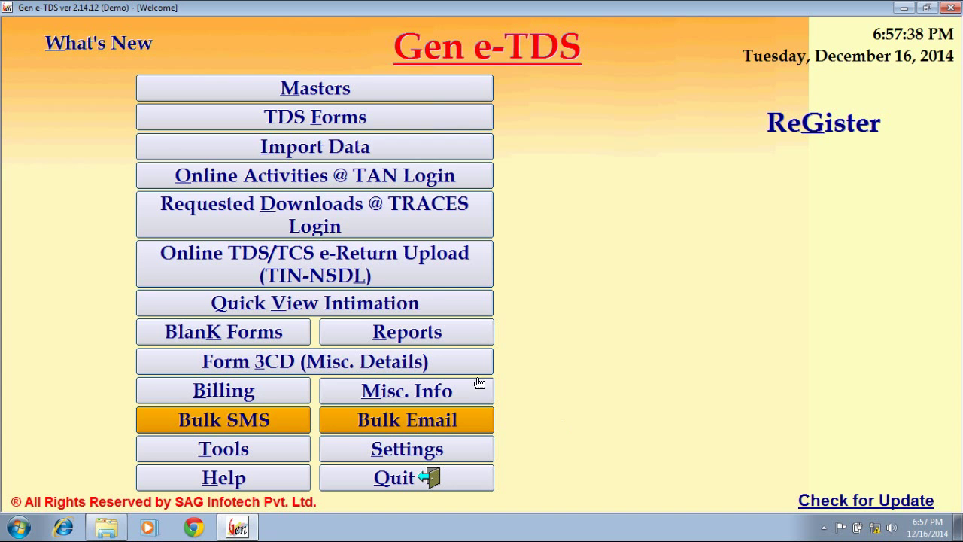
click(302, 333)
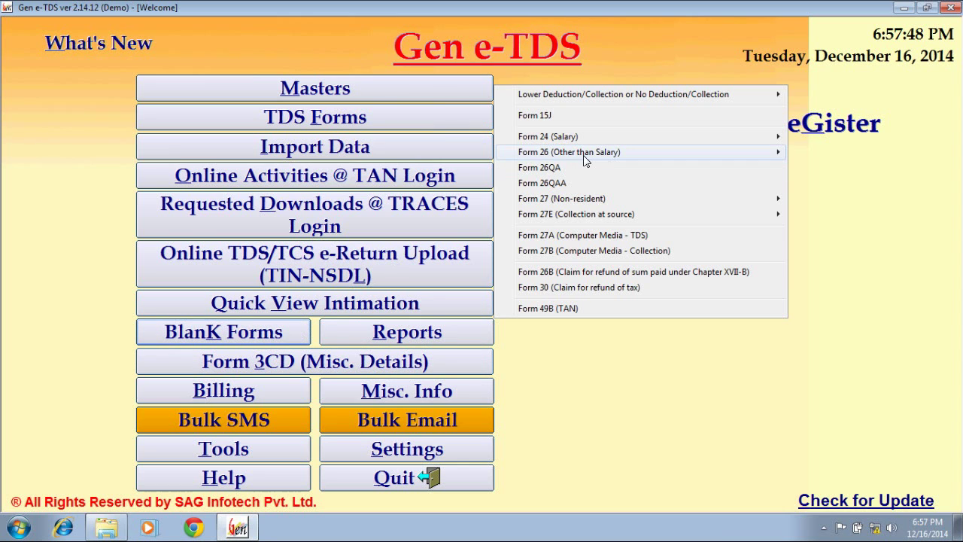
mouse_move(588, 158)
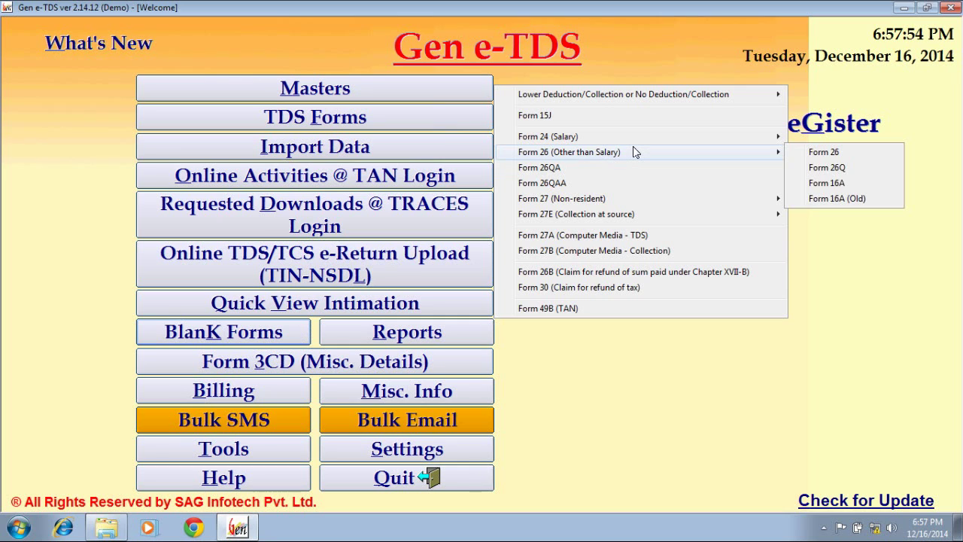
click(778, 154)
mouse_move(779, 154)
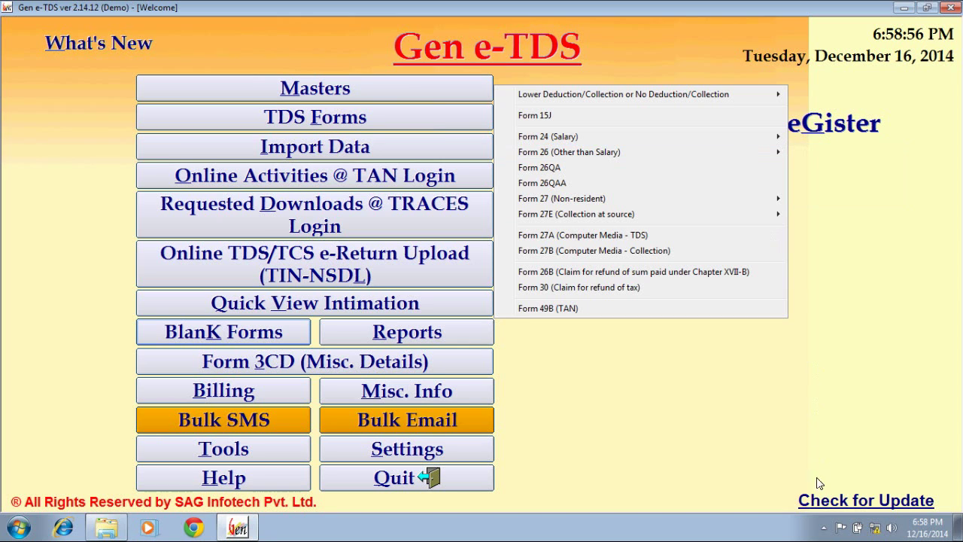
click(823, 528)
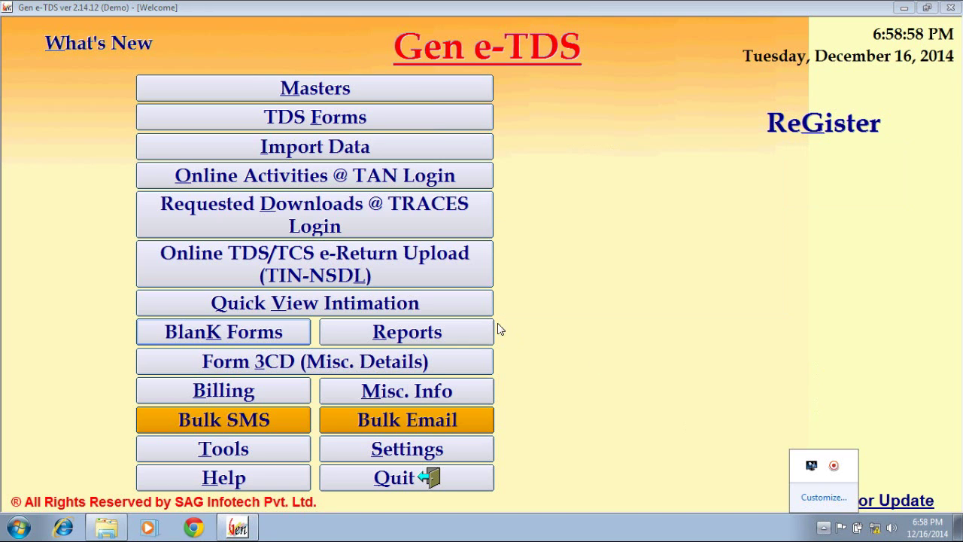
click(223, 332)
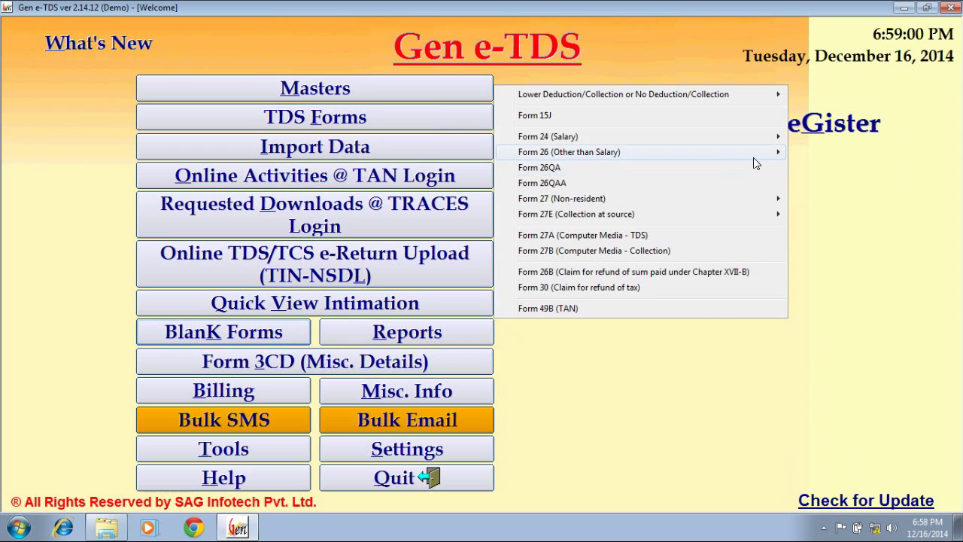
mouse_move(778, 153)
click(816, 153)
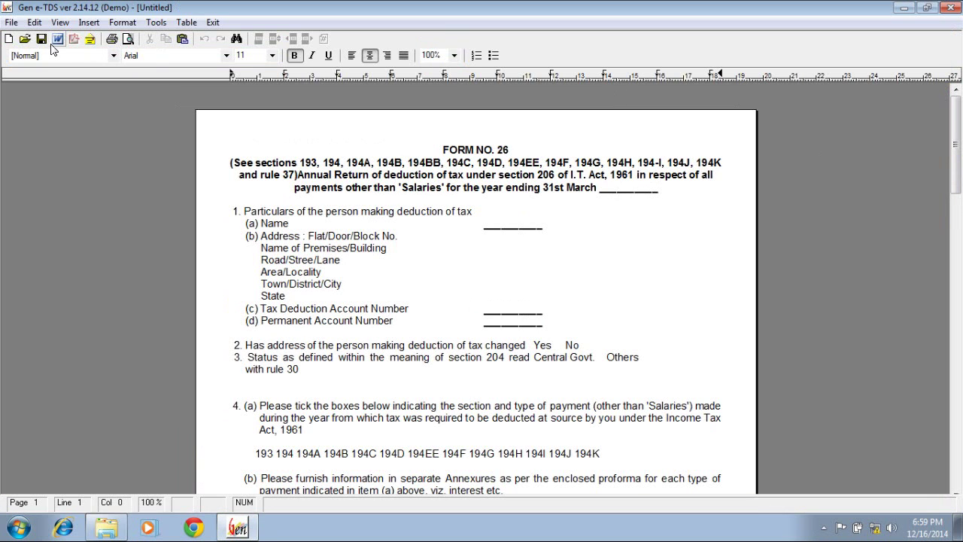
click(213, 24)
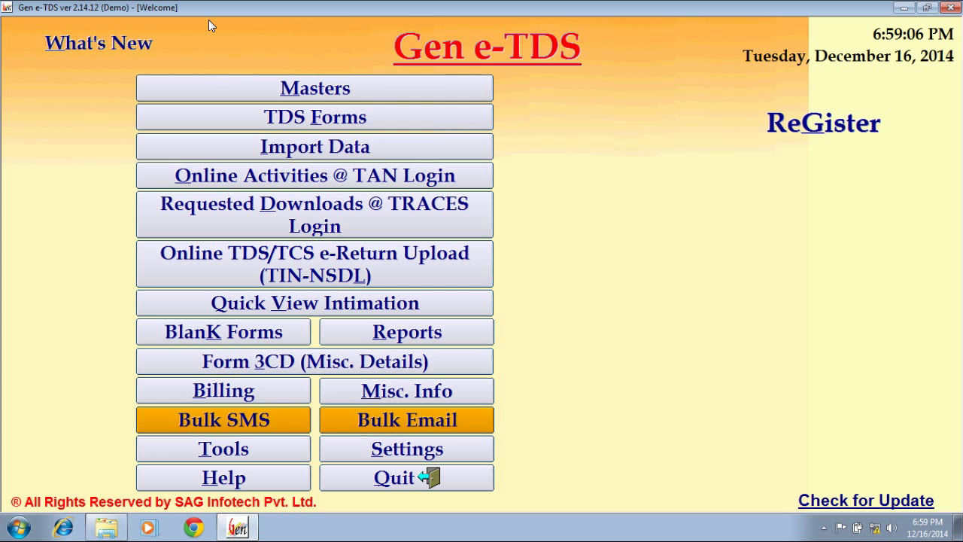
click(349, 330)
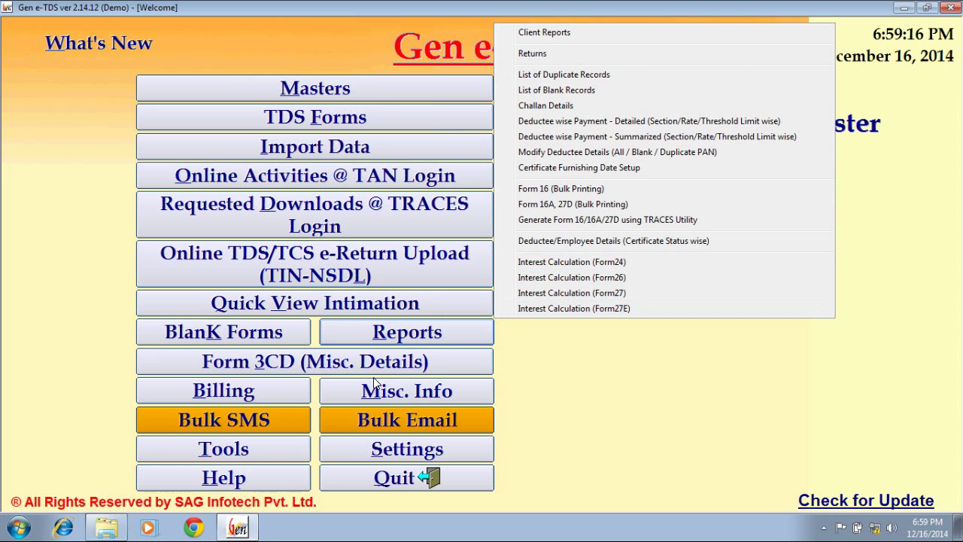
click(432, 364)
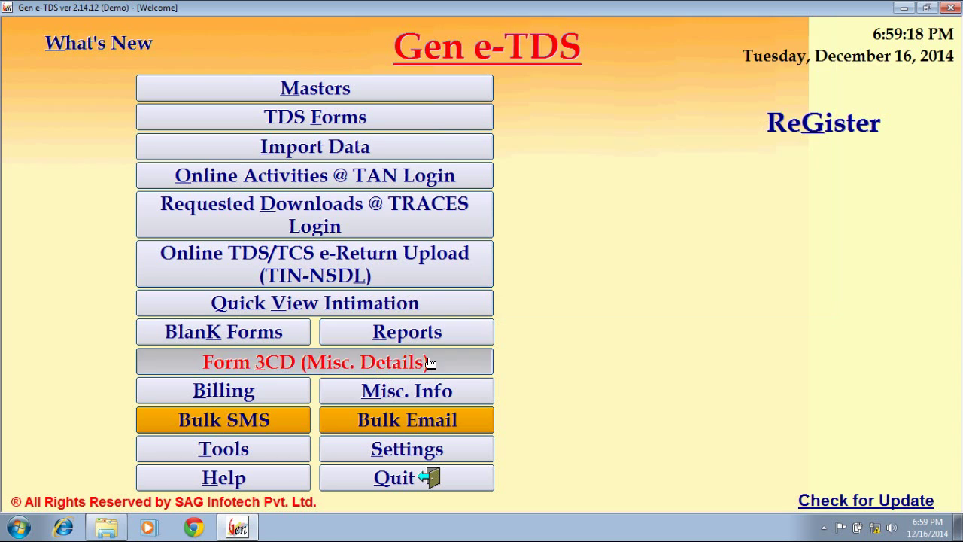
key(Escape)
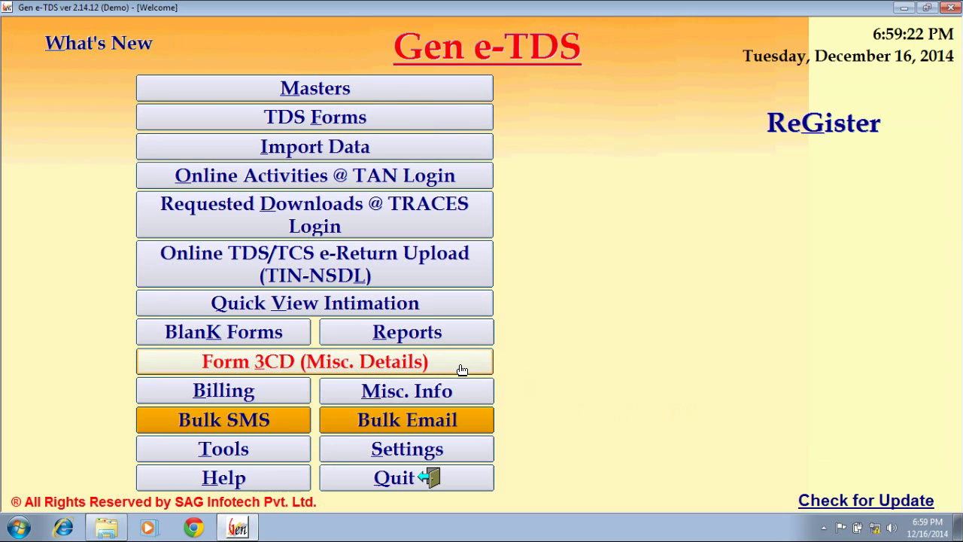
click(302, 397)
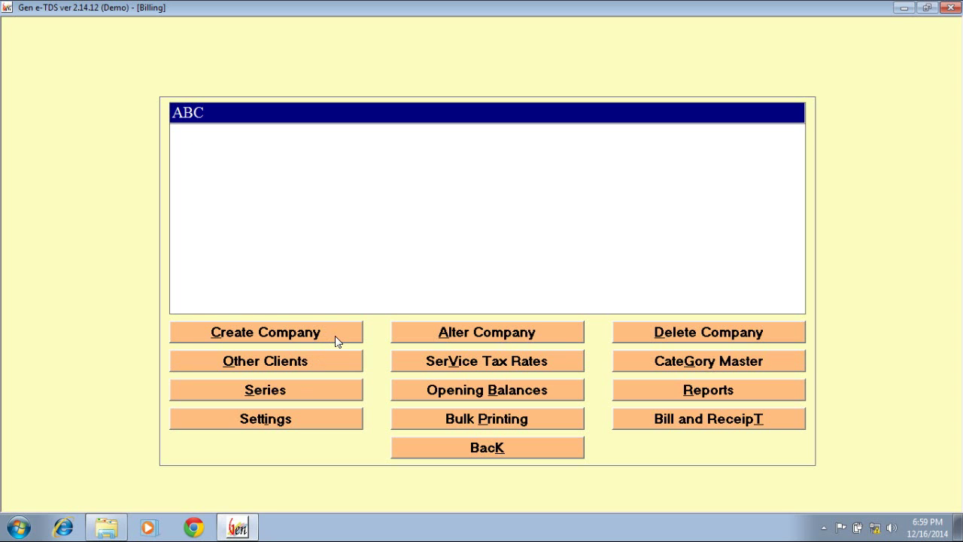
click(335, 336)
key(Escape)
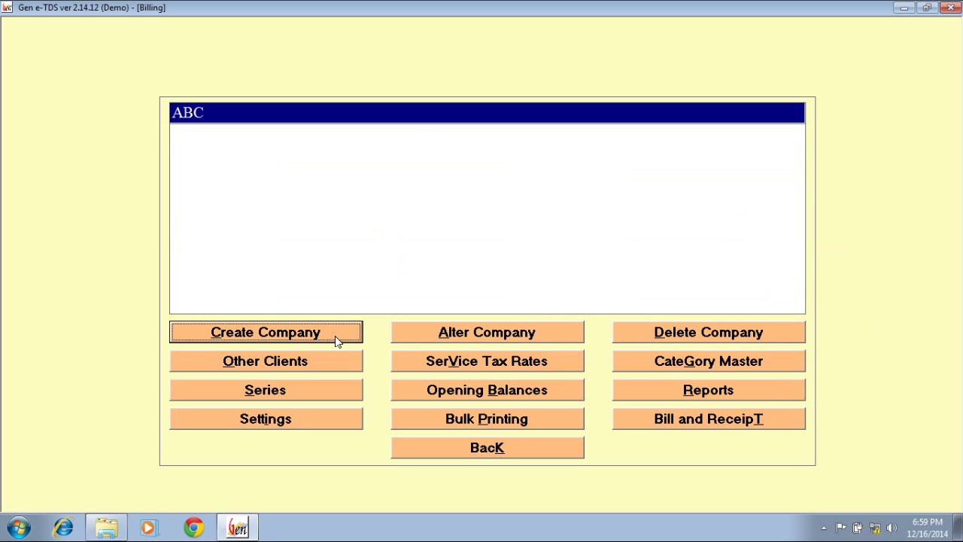
click(439, 121)
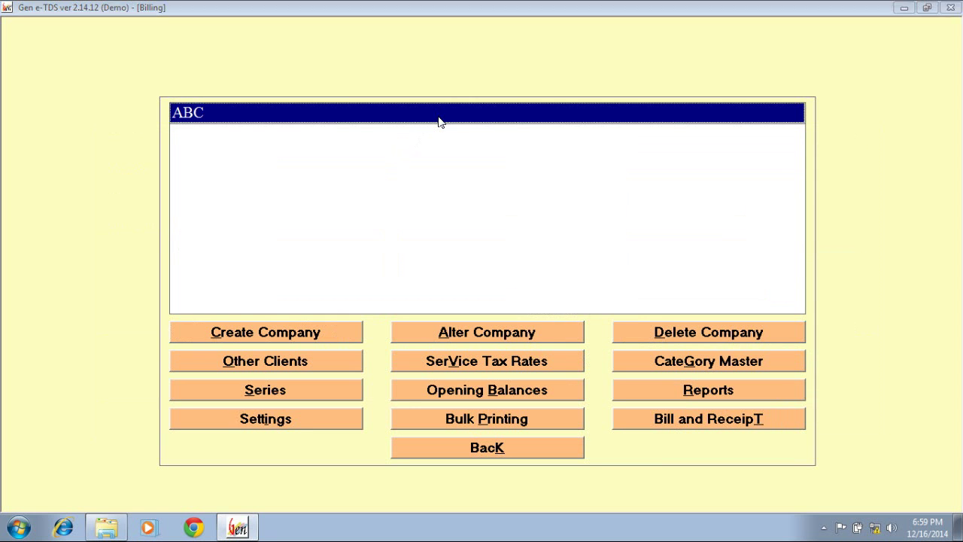
double_click(439, 119)
key(Down)
key(Down)
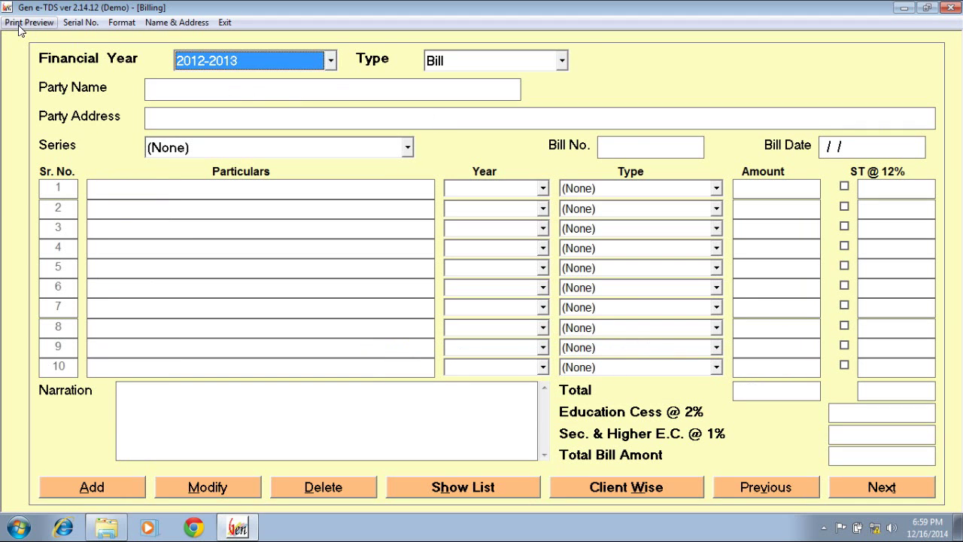
key(Escape)
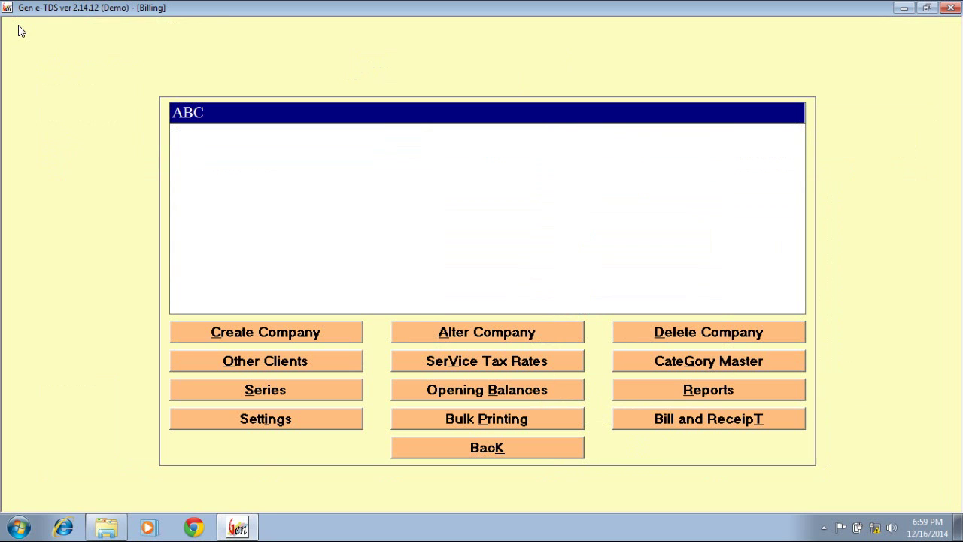
click(454, 451)
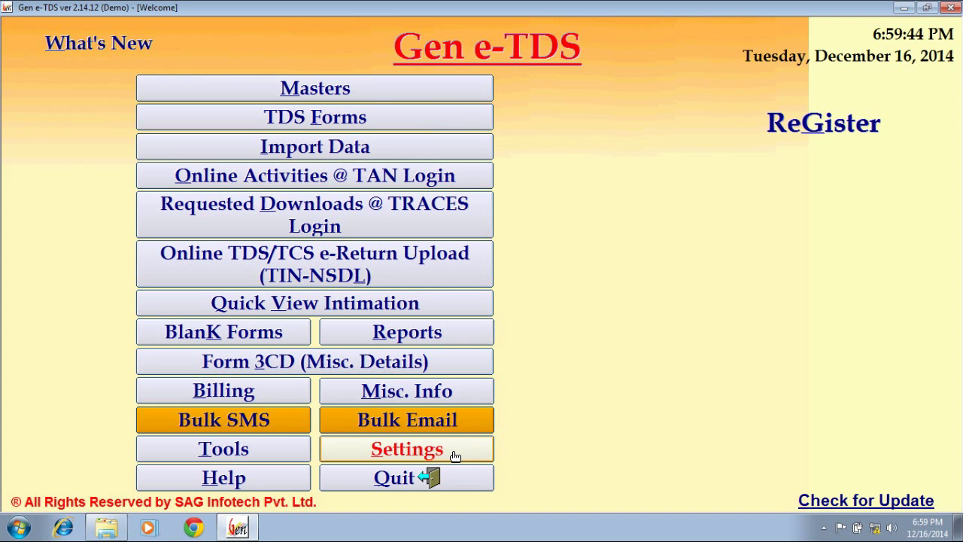
click(466, 396)
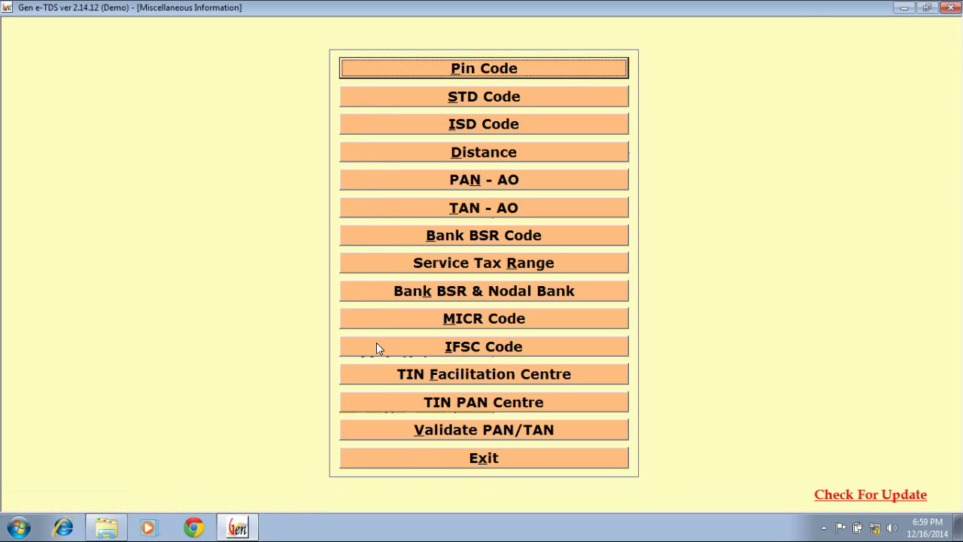
key(Escape)
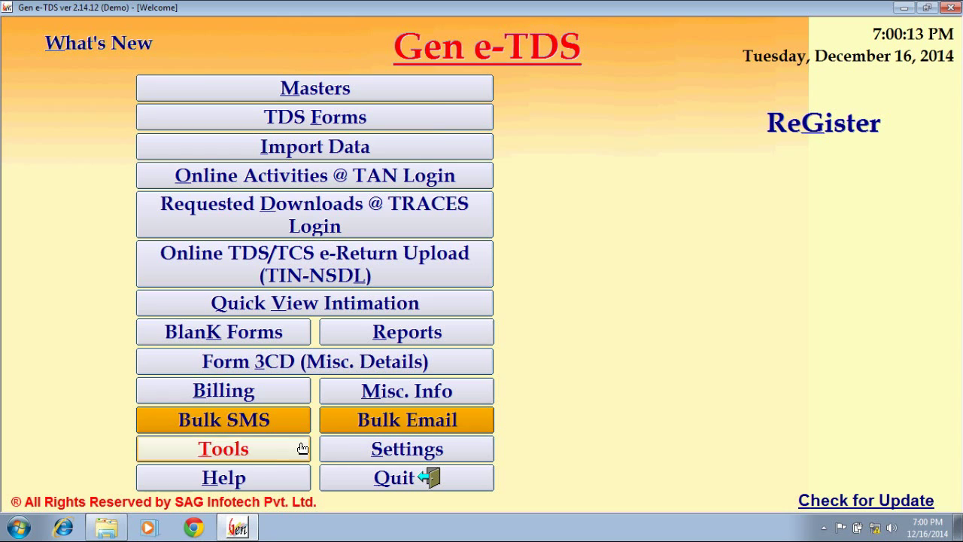
- Review the Tools menu without choosing anything, then open the Settings dialog with its printer options
click(280, 457)
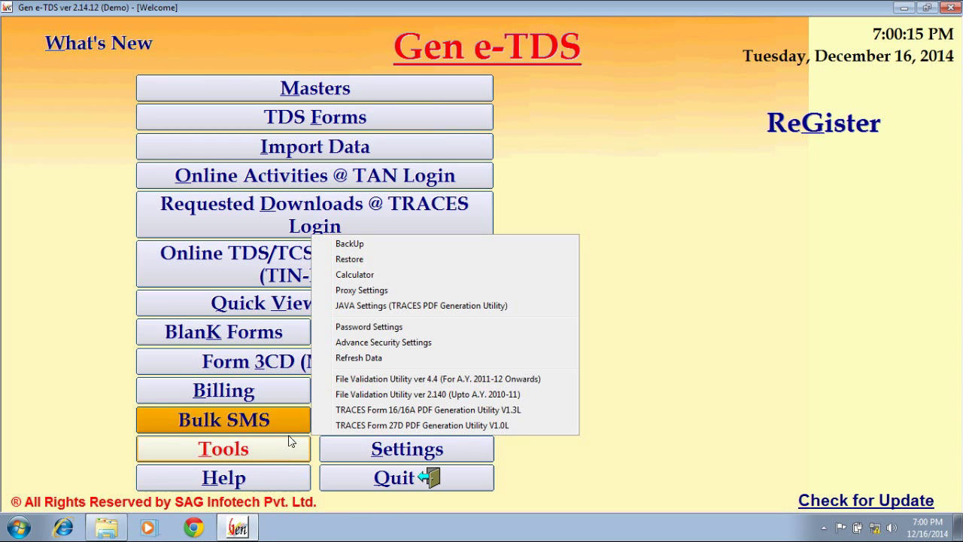
click(399, 326)
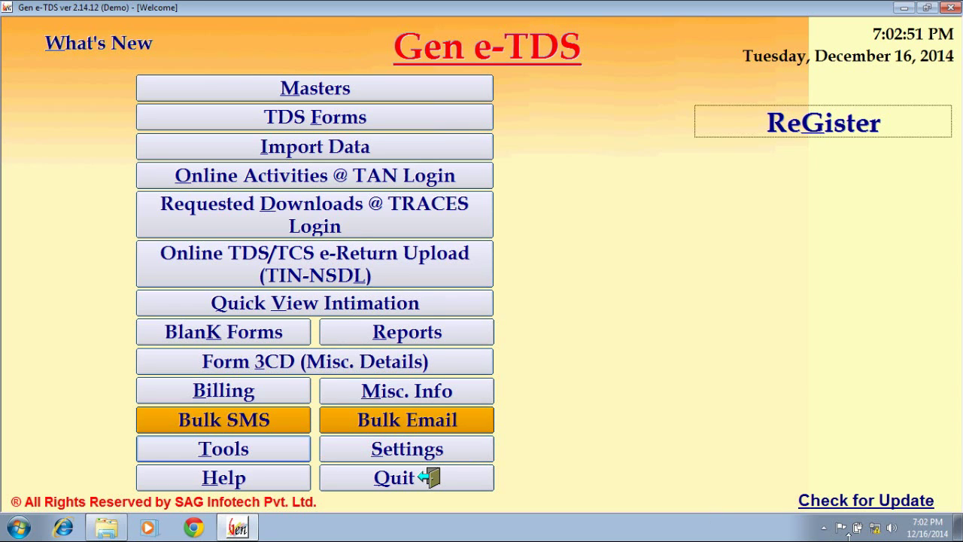
click(824, 527)
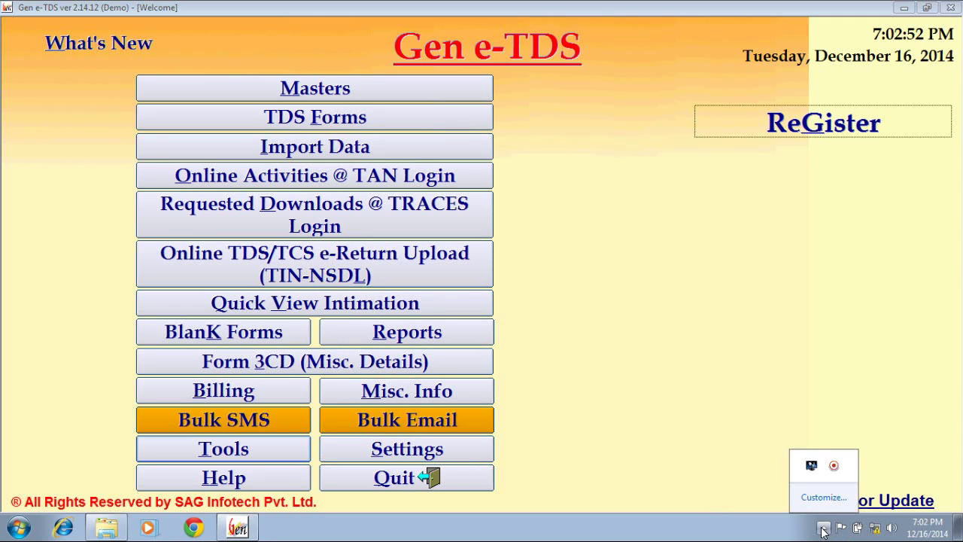
click(705, 485)
click(477, 449)
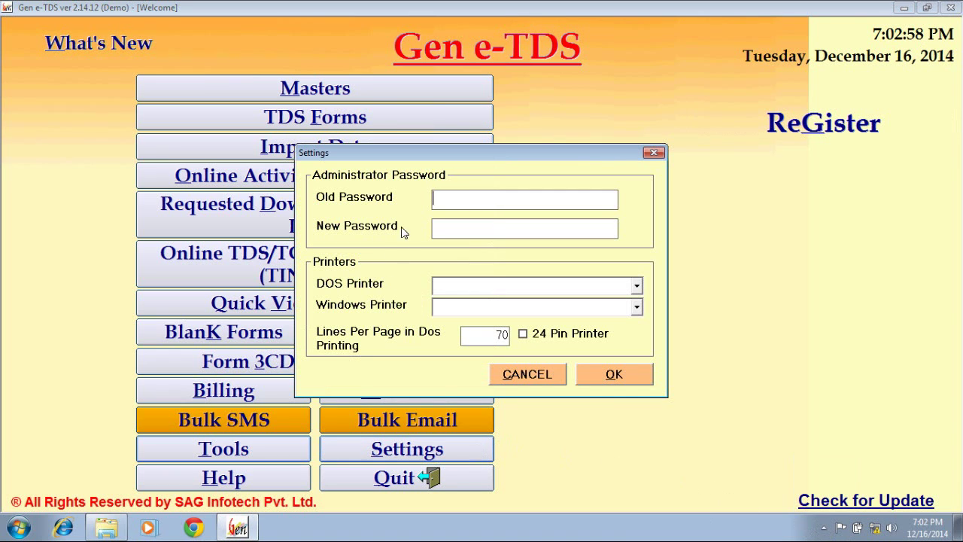
- Close Settings without changes, then open and close the TDS Help contents window
click(653, 154)
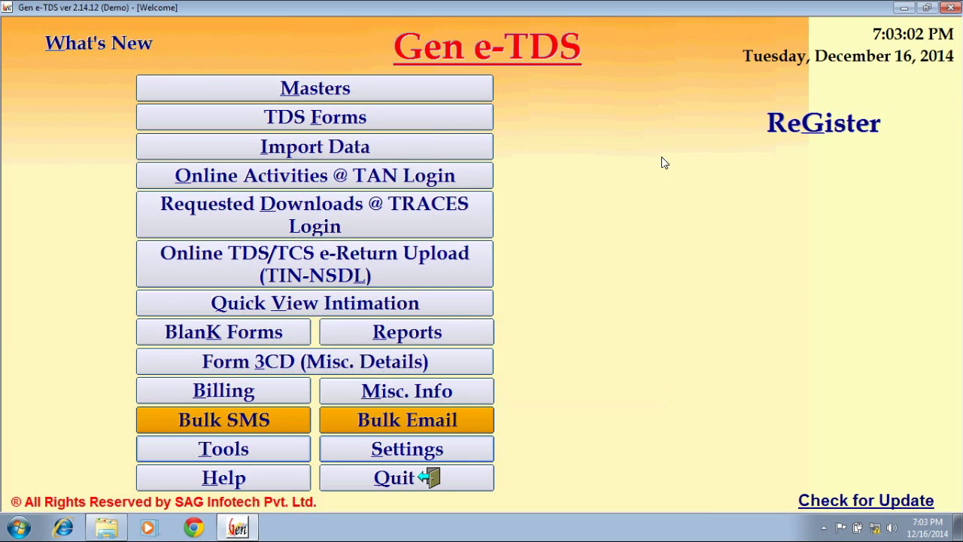
click(290, 476)
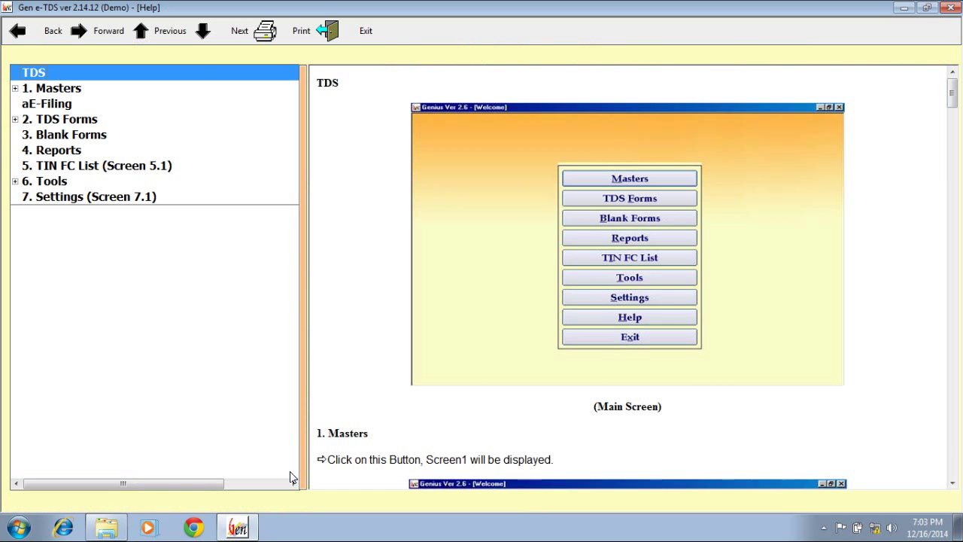
key(Escape)
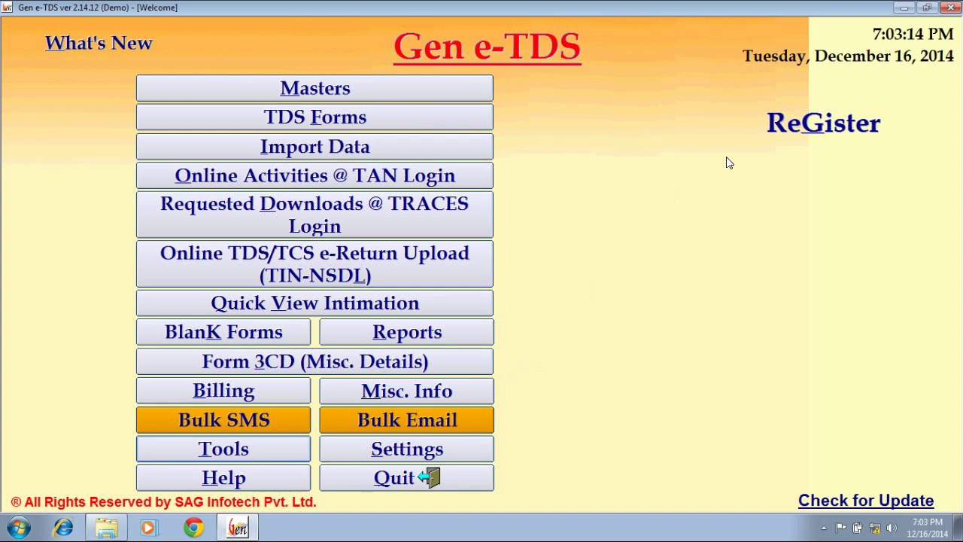
click(787, 134)
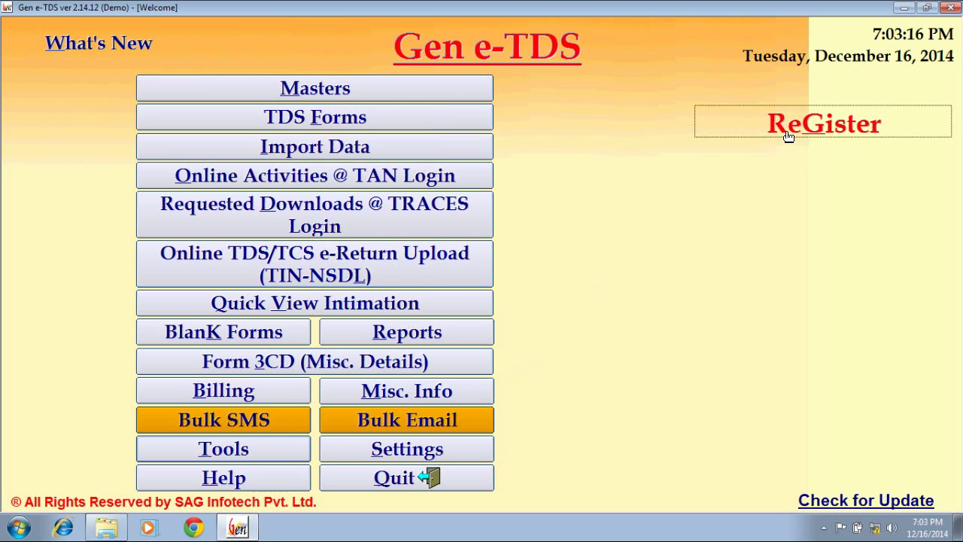
click(611, 323)
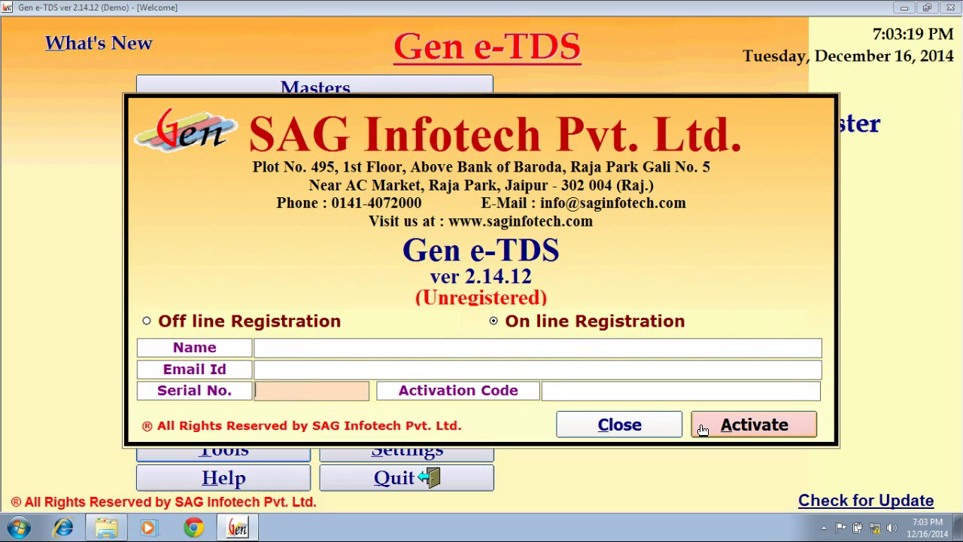
click(669, 426)
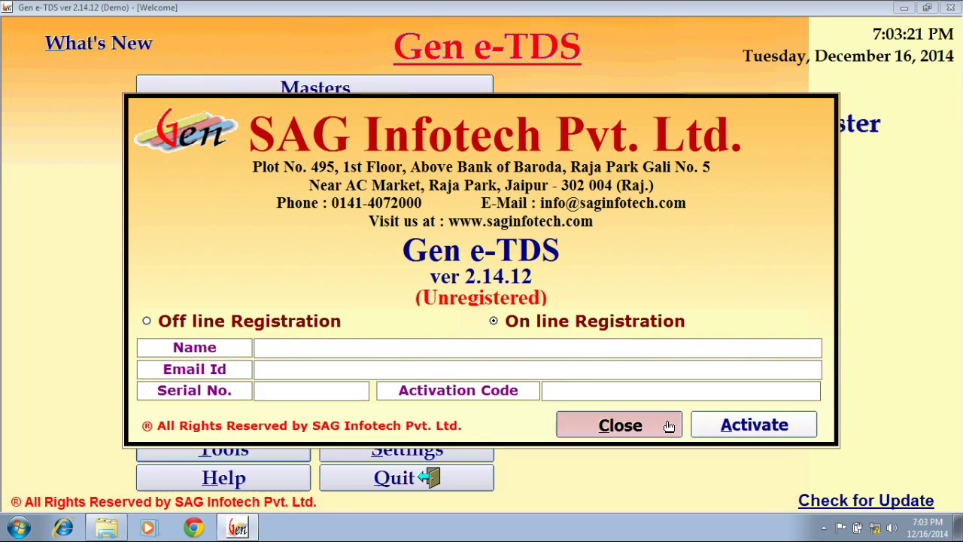